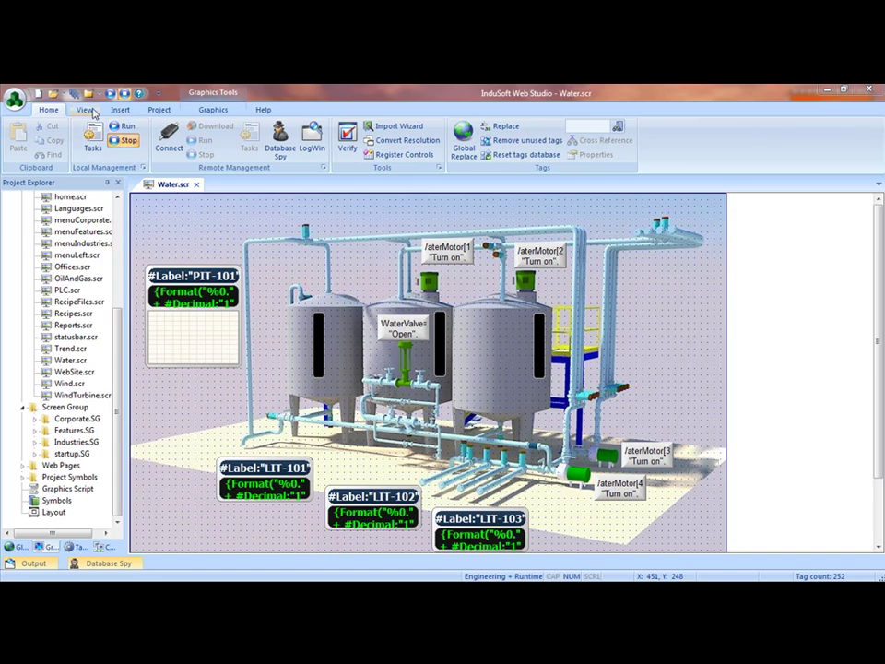
# Drag the WaterMotor[1] 'Turn on' button slightly right, then back near its original spot.
pyautogui.click(213, 110)
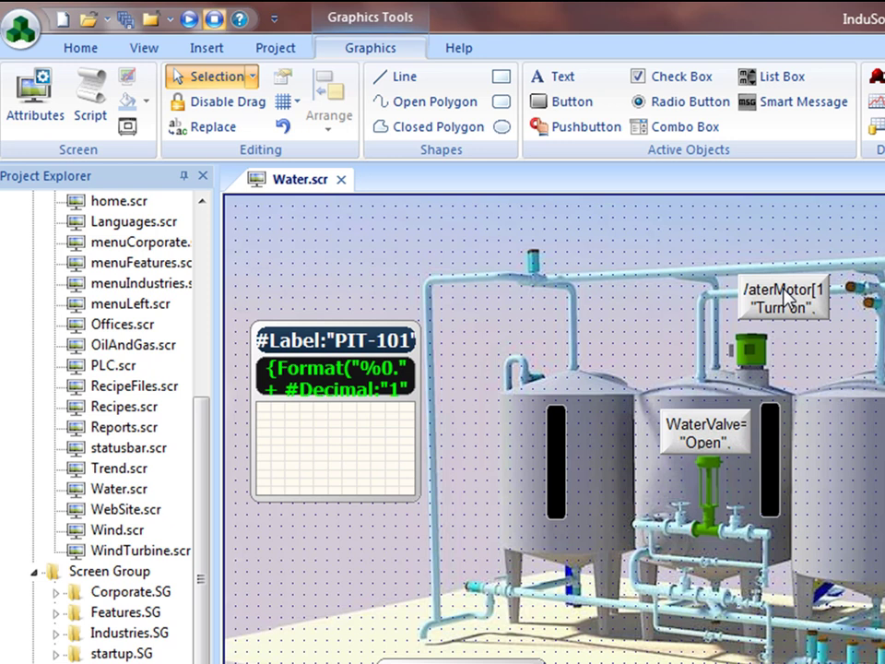
pyautogui.click(785, 300)
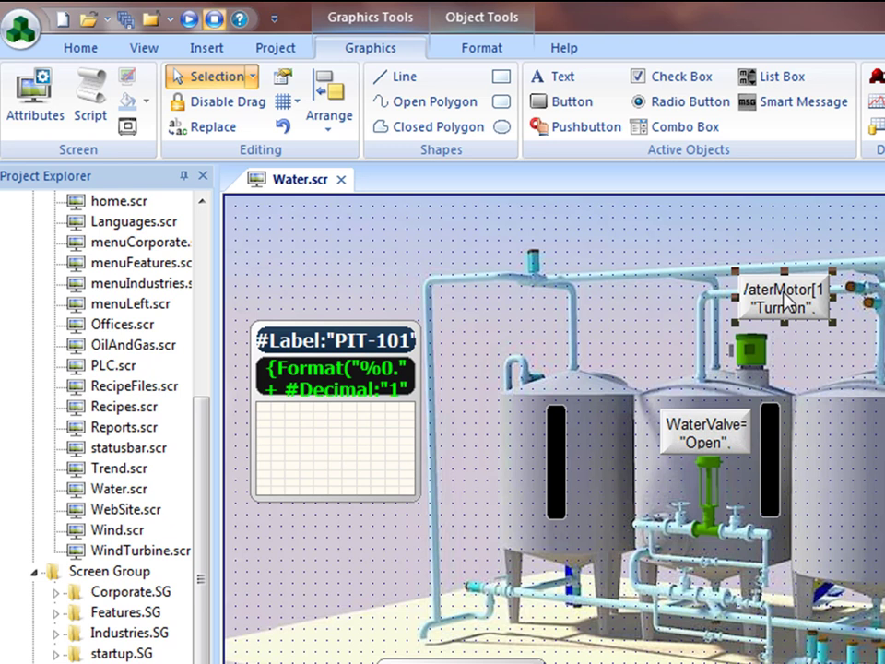
pyautogui.moveTo(786, 299); pyautogui.dragTo(791, 304)
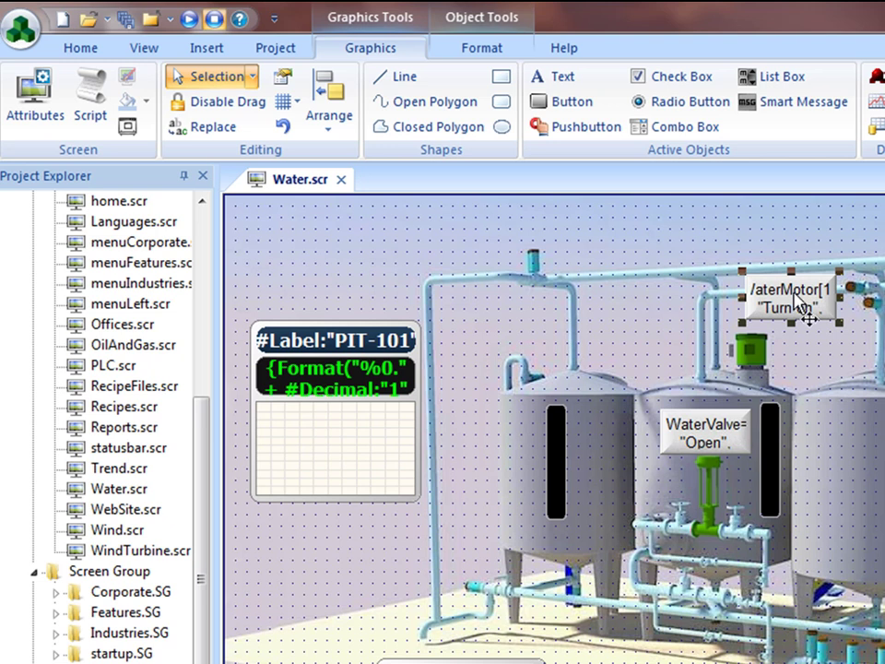
pyautogui.moveTo(795, 297); pyautogui.dragTo(788, 301)
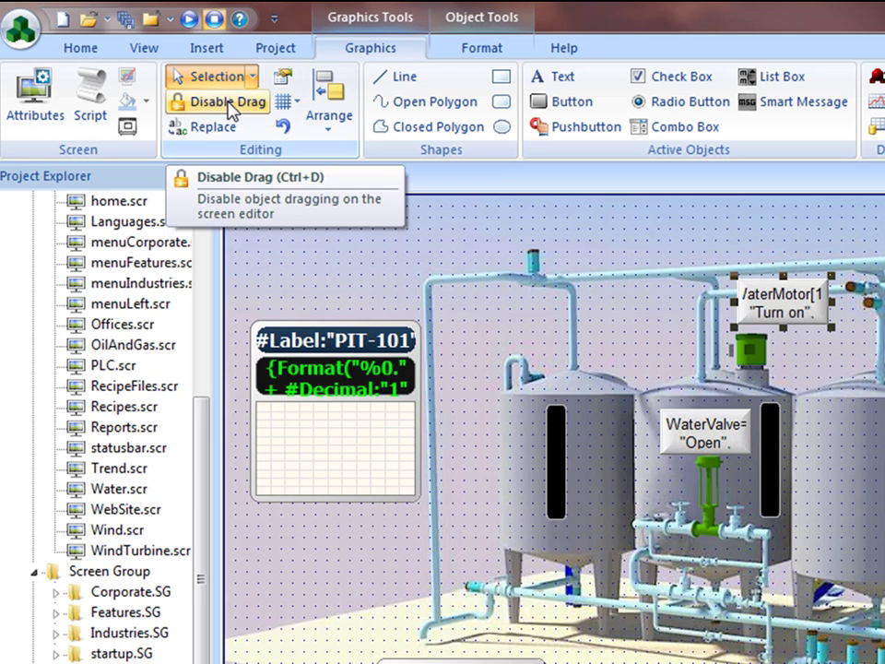
pyautogui.hotkey('ctrl', 'd')
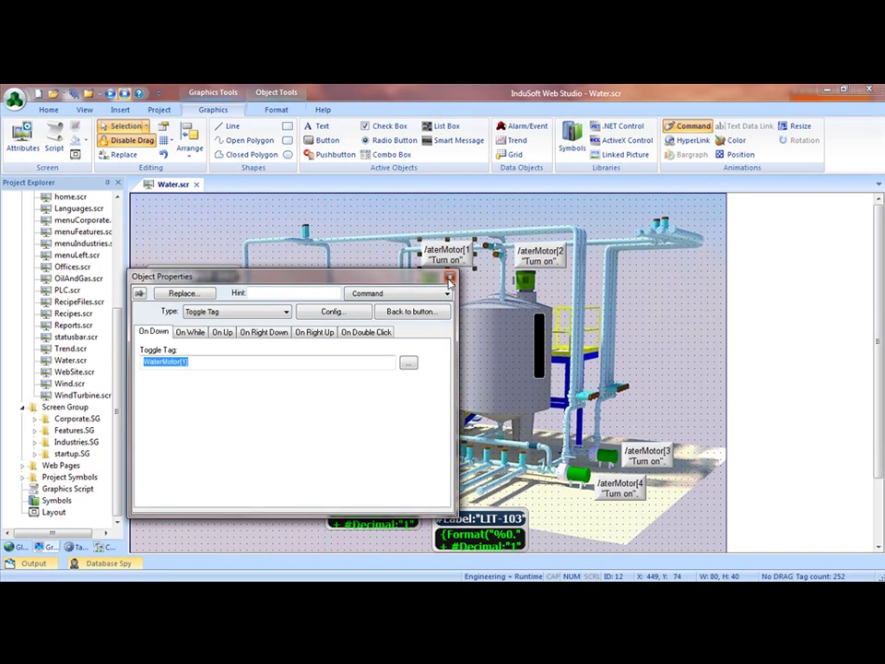
pyautogui.press('Escape')
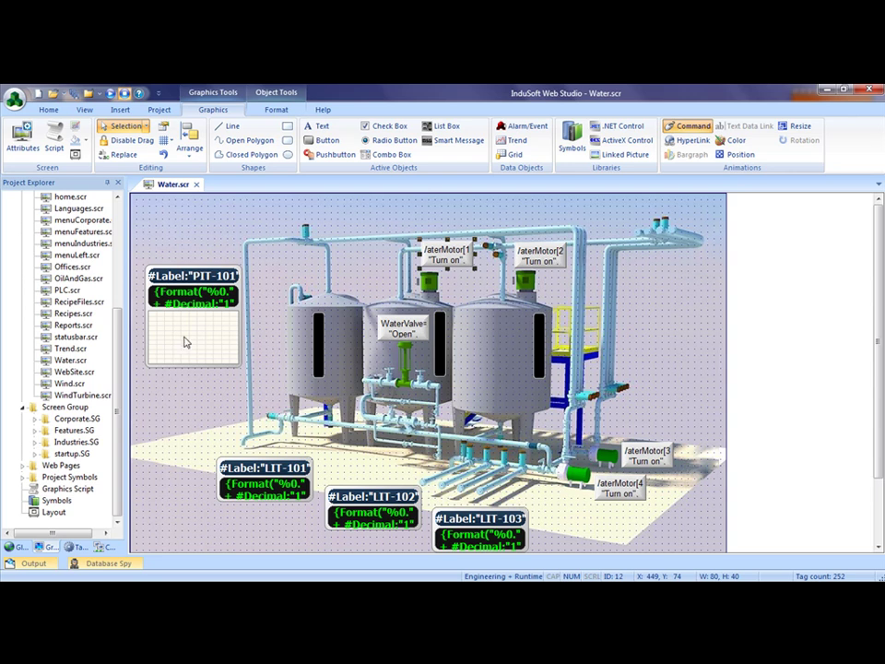
pyautogui.click(159, 109)
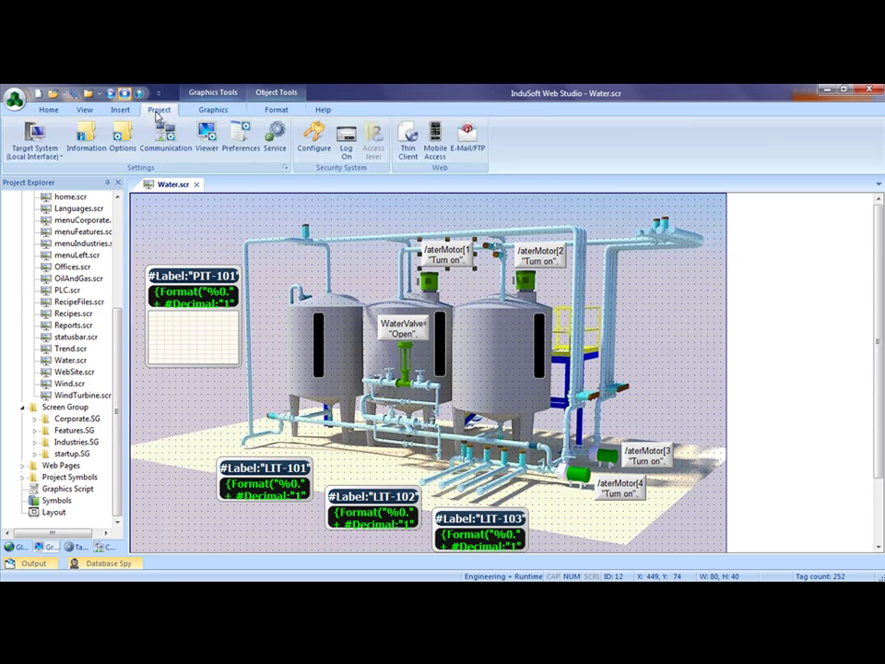
pyautogui.click(207, 138)
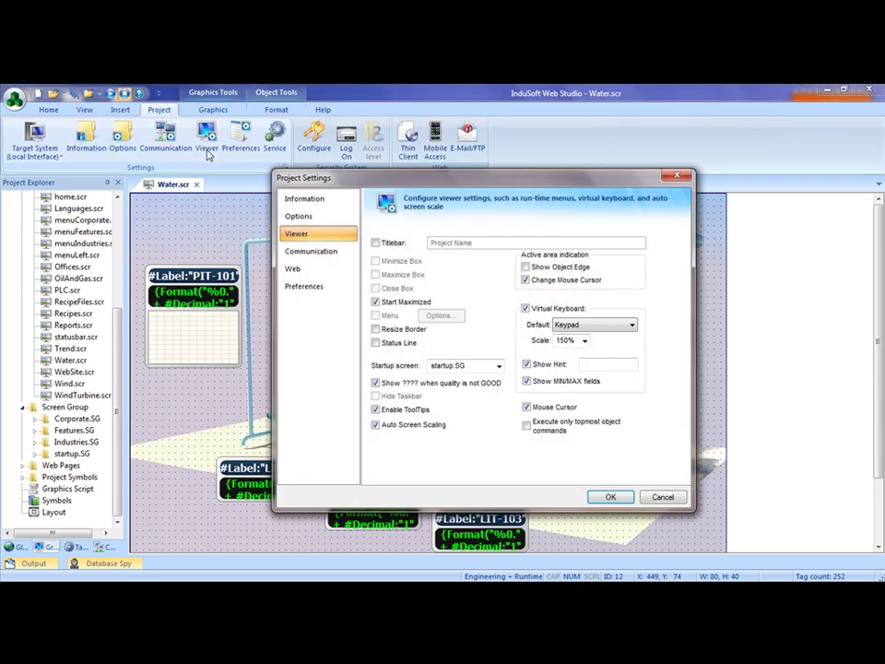
pyautogui.click(499, 367)
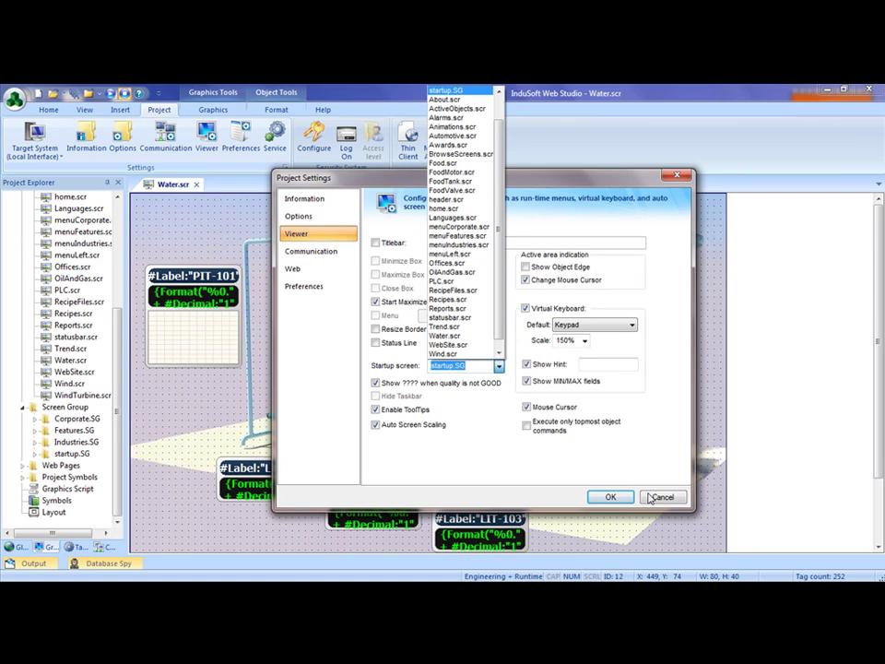
pyautogui.click(654, 498)
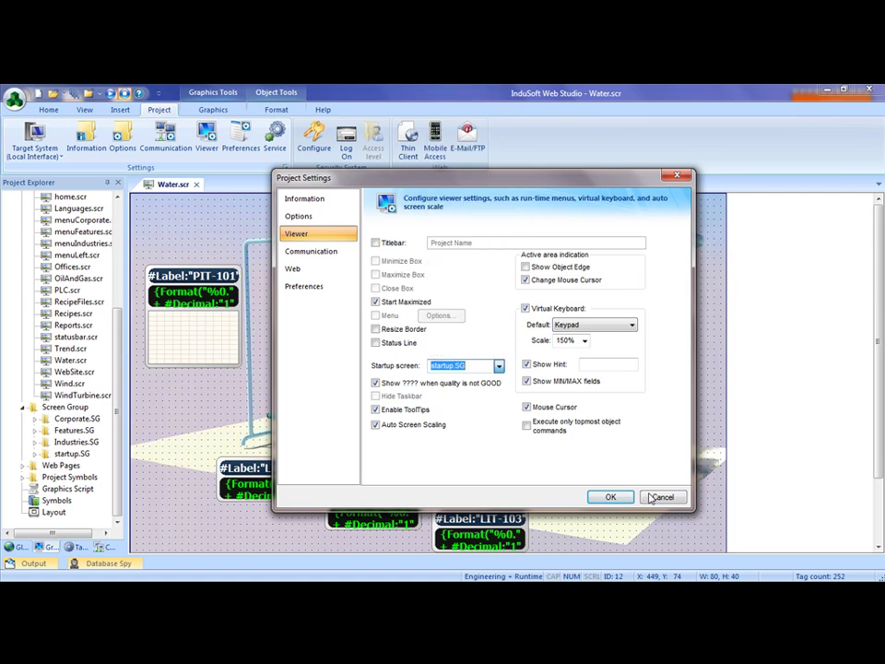
pyautogui.click(662, 497)
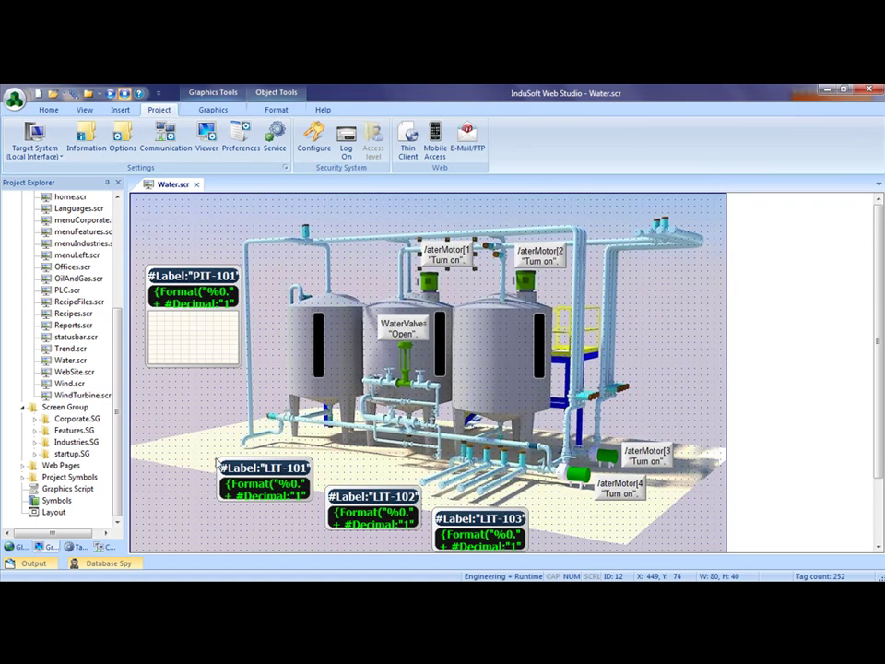
# Set the startup.SG screen group as the startup screen from Project Explorer.
pyautogui.rightClick(70, 455)
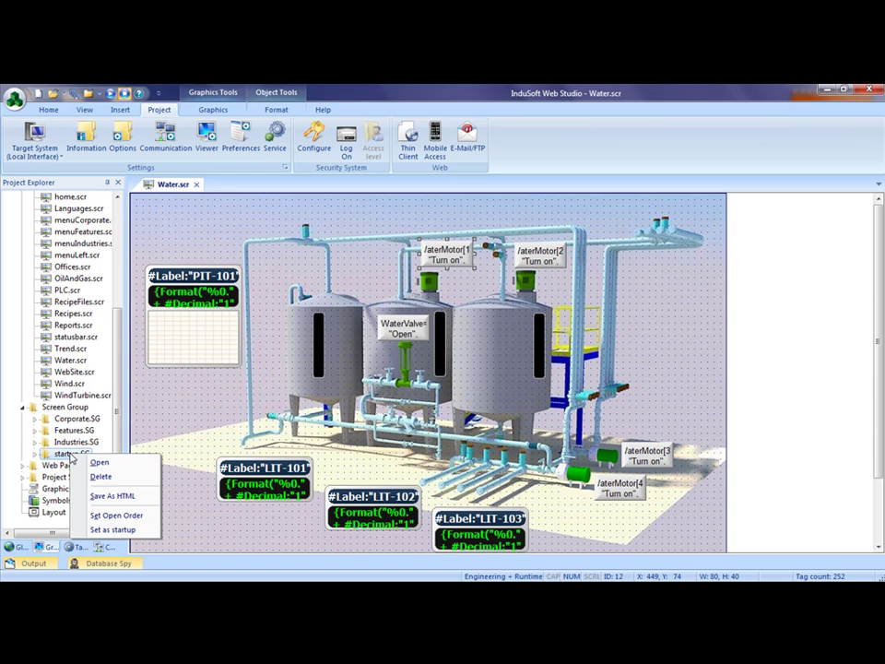
pyautogui.click(110, 531)
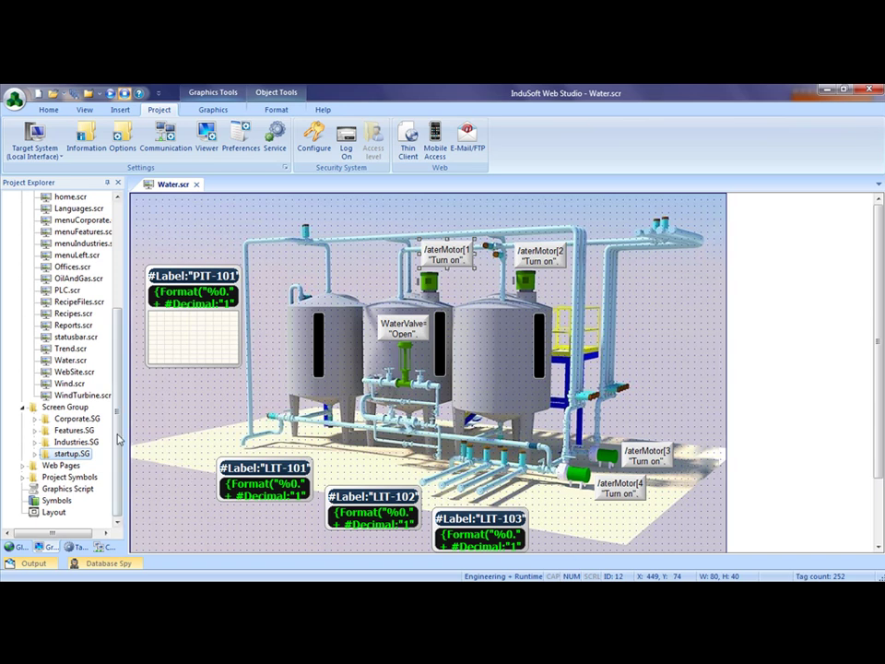
# Insert Screen4 under Screens, keeping the default 1280 × 800 attributes.
pyautogui.scroll(5, 127, 317)
pyautogui.rightClick(57, 210)
pyautogui.click(65, 222)
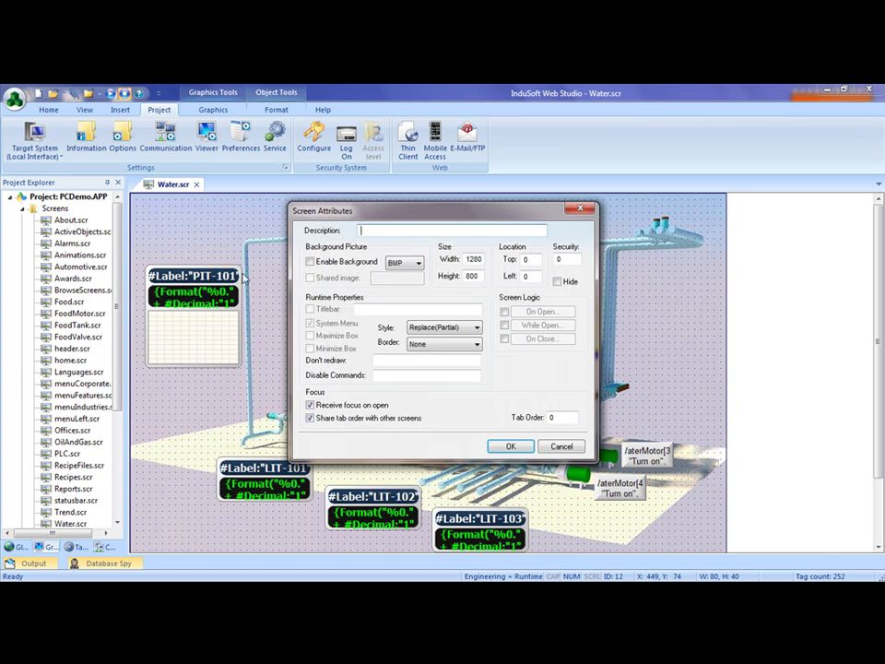
pyautogui.click(511, 447)
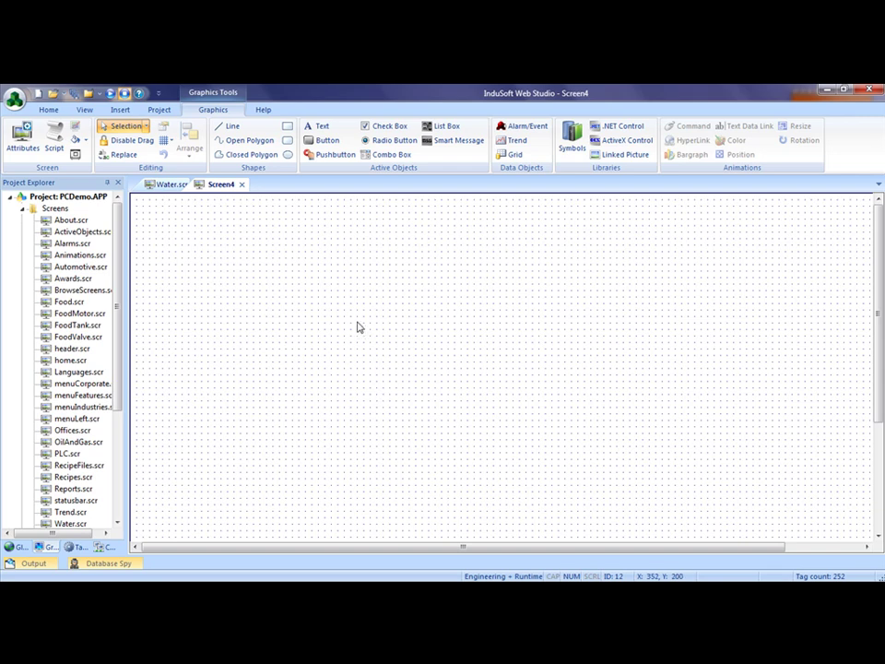
# Draw a 'Text' button near the top middle of Screen4 and shift it slightly lower.
pyautogui.click(316, 147)
pyautogui.moveTo(310, 237)
pyautogui.mouseDown()
pyautogui.moveTo(365, 292)
pyautogui.moveTo(377, 291)
pyautogui.mouseUp()
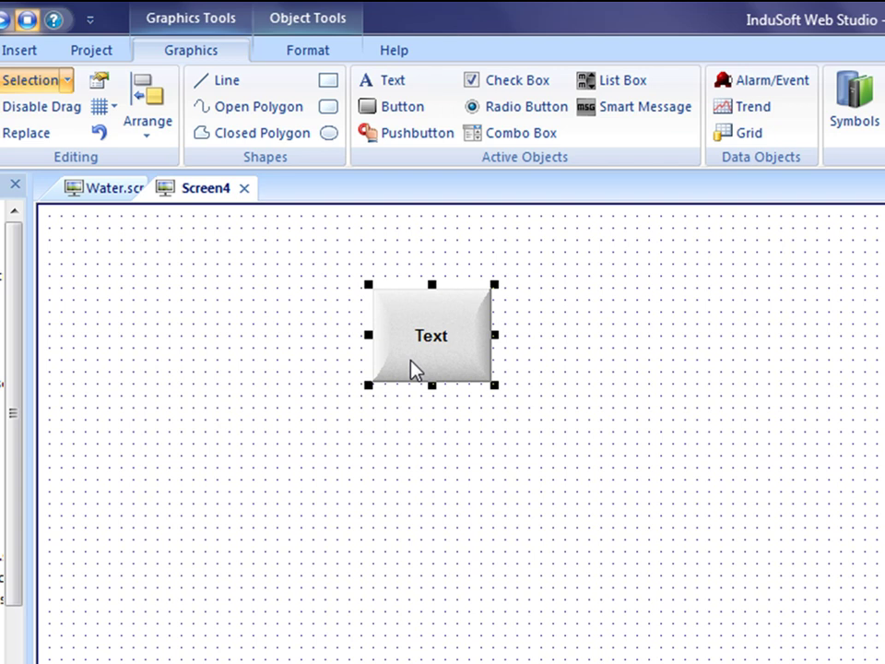
pyautogui.moveTo(412, 362); pyautogui.dragTo(391, 366)
# Turn on Snap to grid in the canvas Grid Settings.
pyautogui.rightClick(553, 340)
pyautogui.click(609, 489)
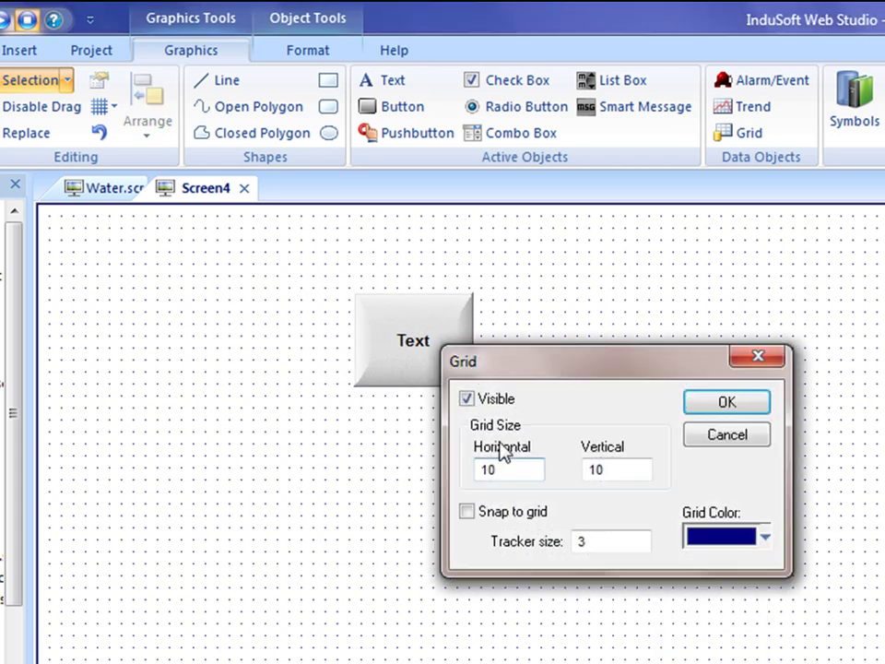
pyautogui.click(476, 511)
pyautogui.click(697, 406)
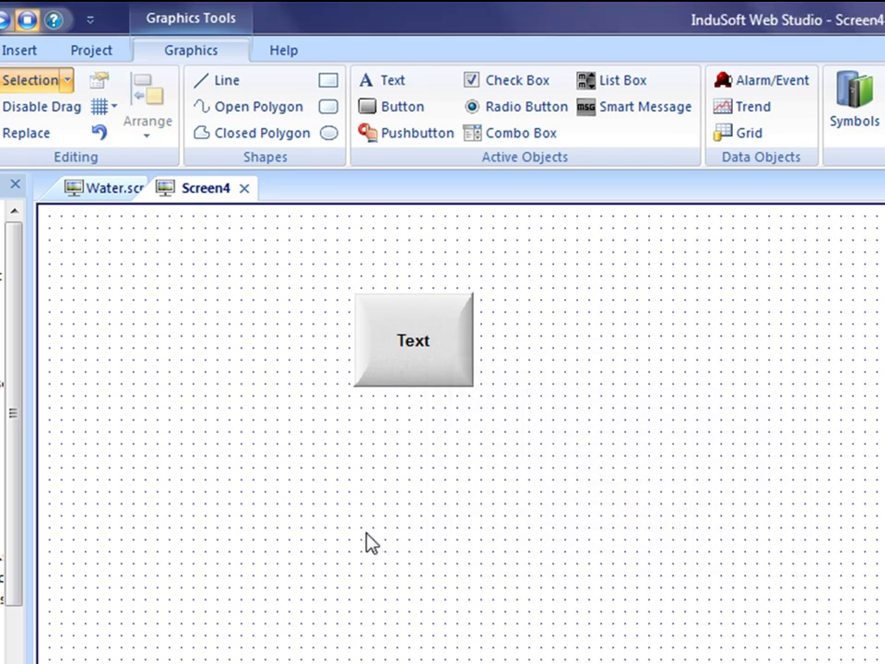
# Nudge the Text button up, down, left and right in grid steps with the arrow keys.
pyautogui.click(400, 378)
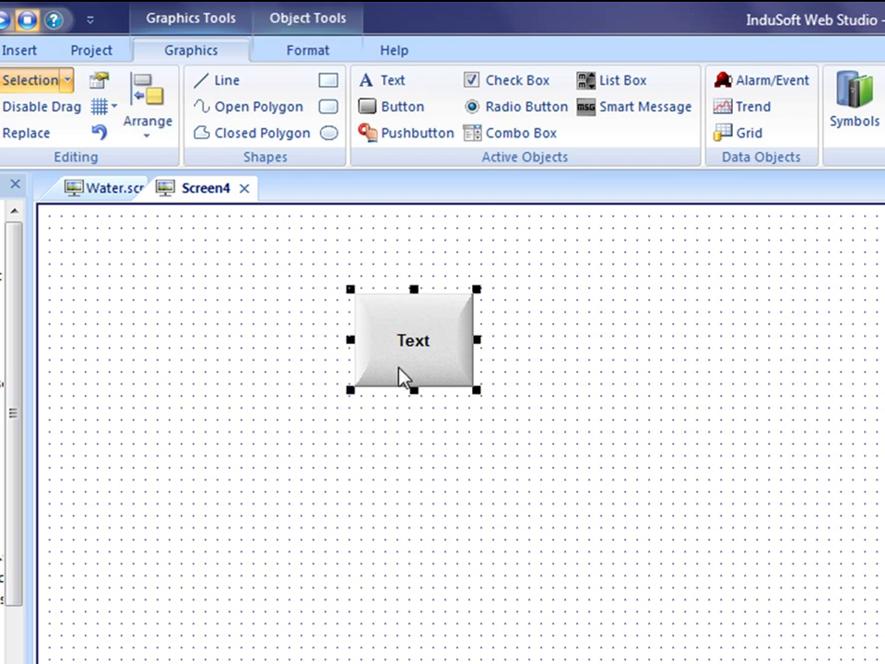
pyautogui.press('Right')
pyautogui.press('Right')
pyautogui.press('Right')
pyautogui.press('Right')
pyautogui.press('Right')
pyautogui.press('Right')
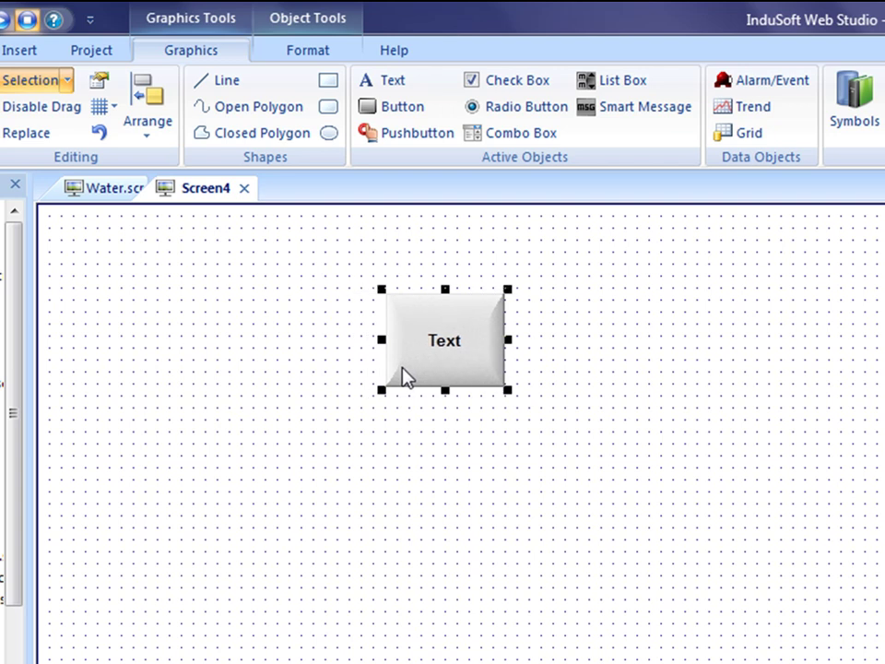
pyautogui.press('Left')
pyautogui.press('Left')
pyautogui.press('Left')
pyautogui.press('Left')
pyautogui.press('Left')
pyautogui.press('Left')
pyautogui.press('Left')
pyautogui.press('Left')
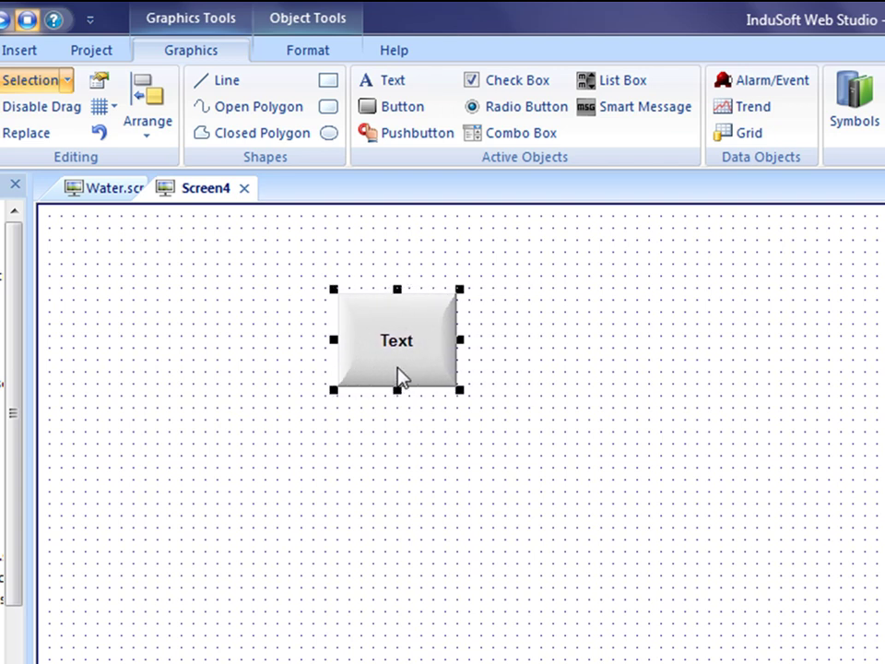
pyautogui.press('Up')
pyautogui.press('Up')
pyautogui.press('Down')
pyautogui.press('Down')
pyautogui.press('Down')
pyautogui.press('Down')
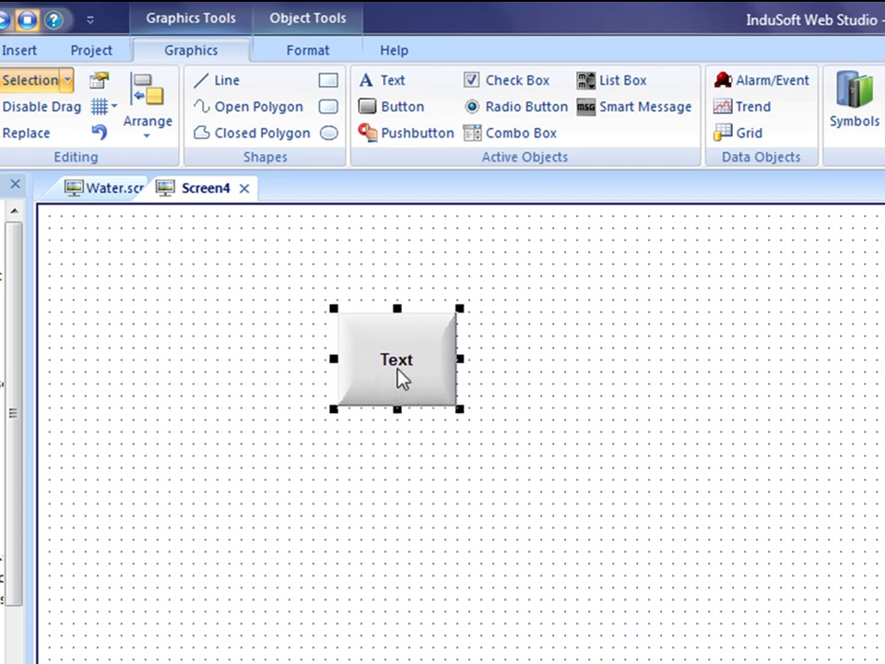
pyautogui.press('Right')
pyautogui.press('Right')
pyautogui.press('Left')
pyautogui.press('Up')
pyautogui.press('Left')
pyautogui.press('Right')
pyautogui.press('Right')
pyautogui.press('Down')
pyautogui.press('Up')
pyautogui.rightClick(595, 408)
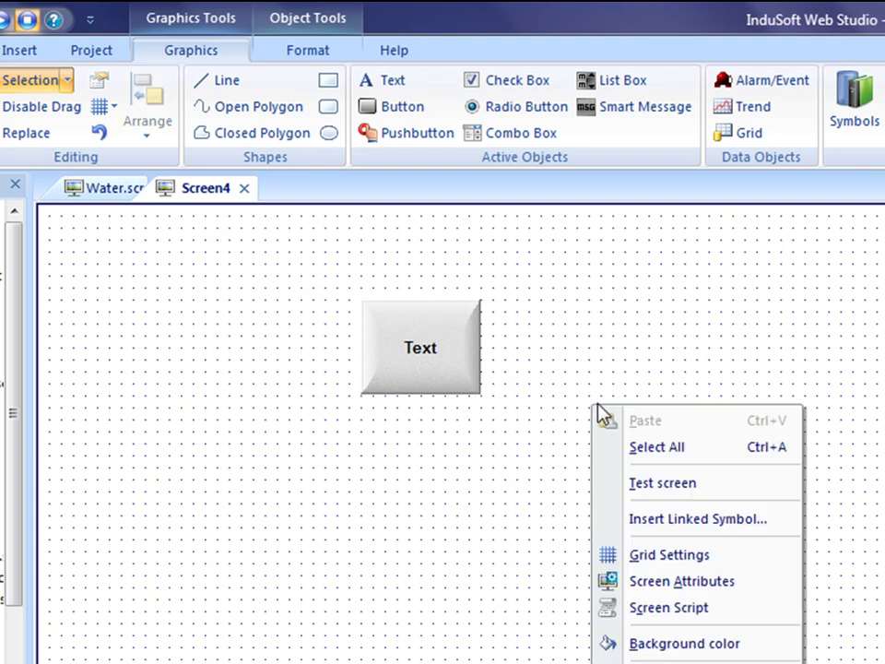
pyautogui.click(676, 556)
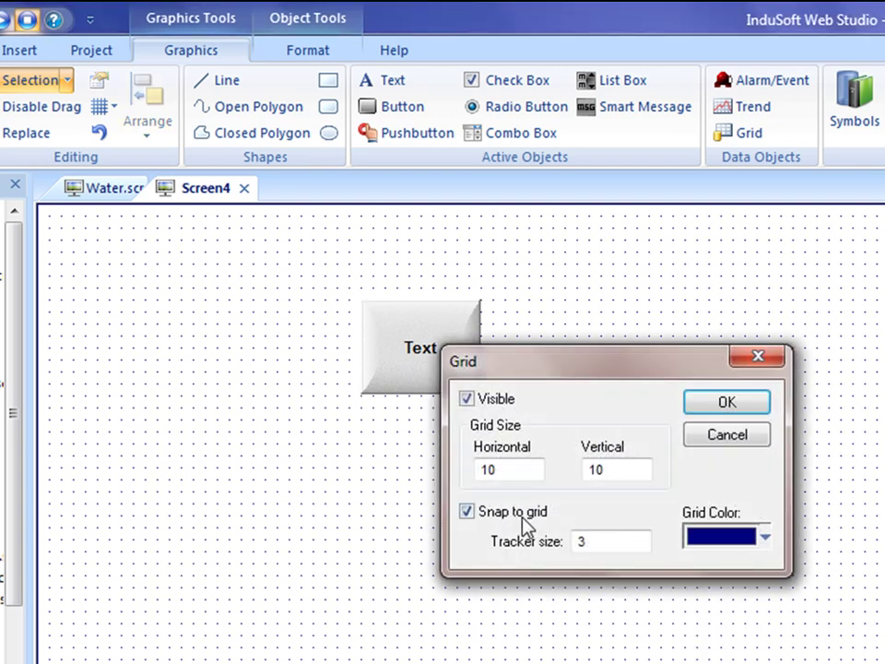
# Turn off Snap to grid, then select the Text button and nudge it slightly down.
pyautogui.click(526, 513)
pyautogui.click(719, 404)
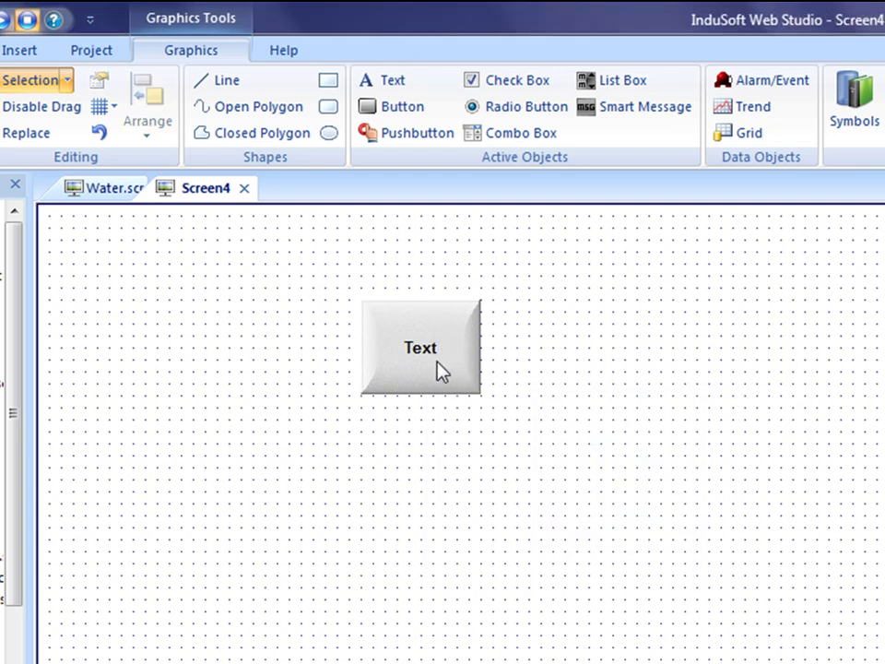
pyautogui.click(439, 370)
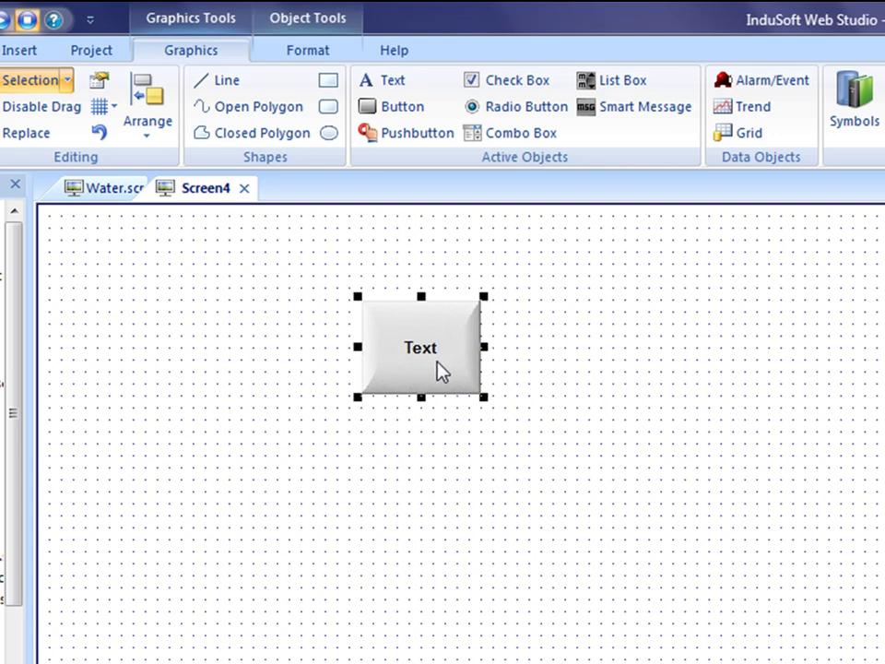
pyautogui.moveTo(437, 361); pyautogui.dragTo(437, 363)
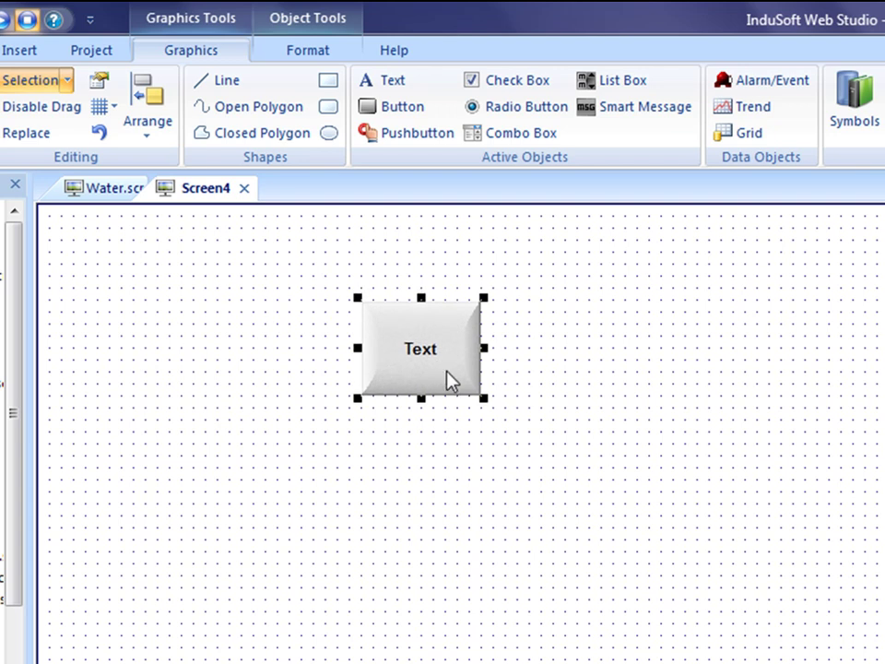
# Set the Text button's position to X 260, Y 70 with the Format spin arrows.
pyautogui.click(308, 53)
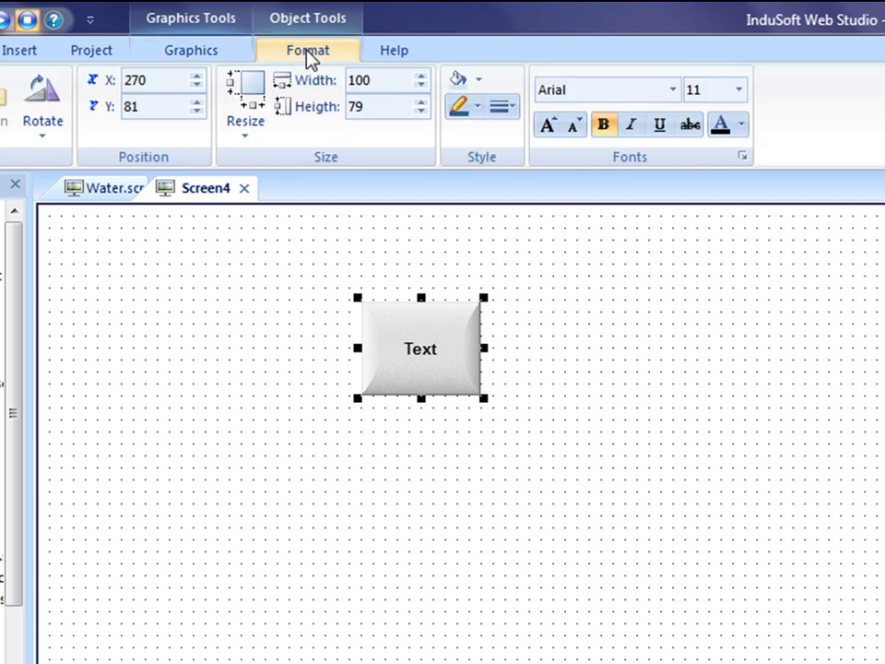
pyautogui.click(198, 104)
pyautogui.click(199, 112)
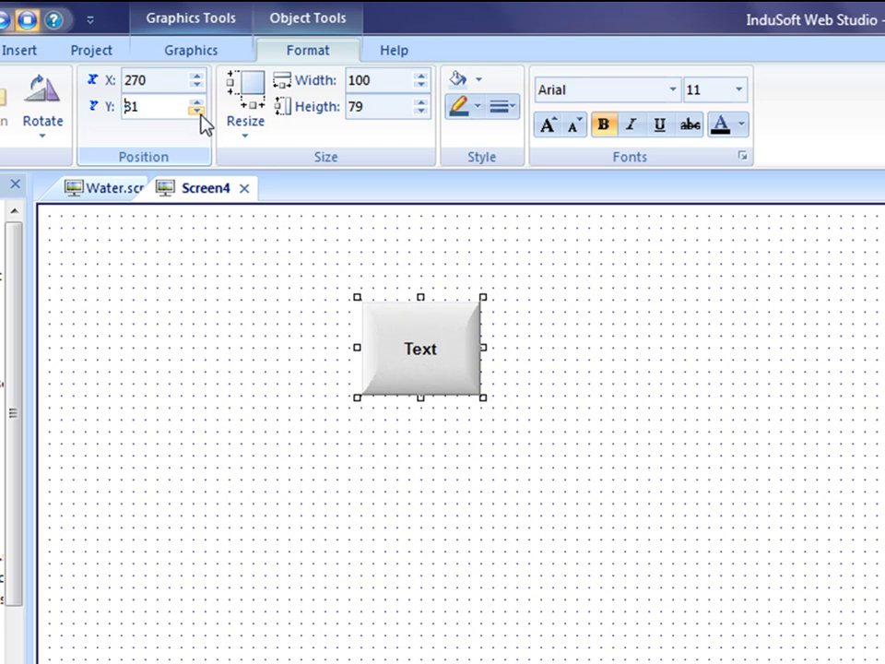
pyautogui.click(197, 112)
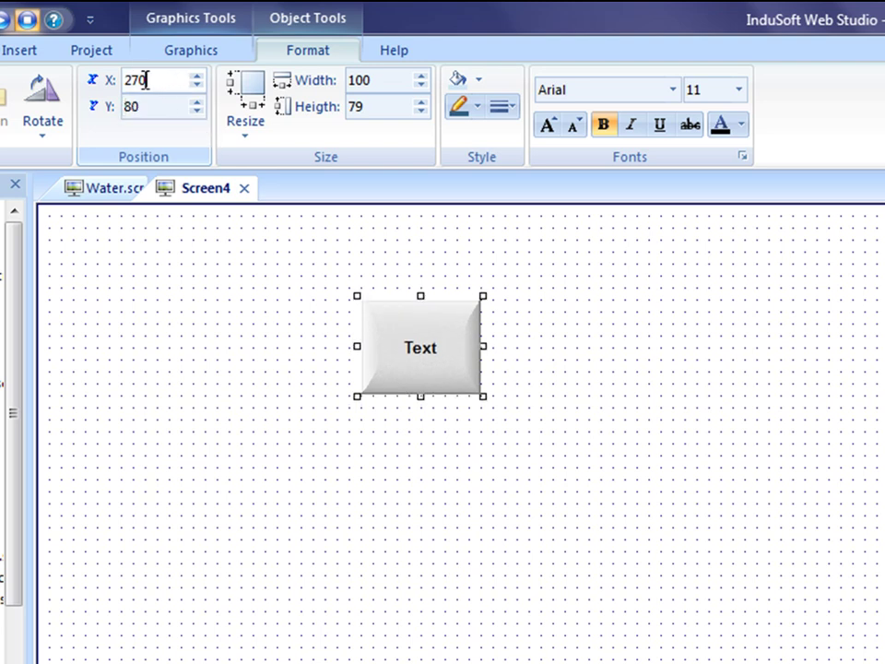
pyautogui.click(196, 85)
pyautogui.click(197, 86)
pyautogui.click(196, 86)
pyautogui.click(196, 86)
pyautogui.click(197, 85)
pyautogui.click(196, 86)
pyautogui.click(197, 85)
pyautogui.click(197, 85)
pyautogui.click(197, 86)
pyautogui.click(197, 85)
pyautogui.click(197, 111)
pyautogui.click(197, 112)
pyautogui.click(196, 111)
pyautogui.click(196, 111)
pyautogui.click(196, 112)
pyautogui.click(197, 111)
pyautogui.click(196, 112)
pyautogui.click(197, 111)
pyautogui.click(197, 111)
pyautogui.click(197, 111)
pyautogui.click(197, 111)
pyautogui.click(196, 103)
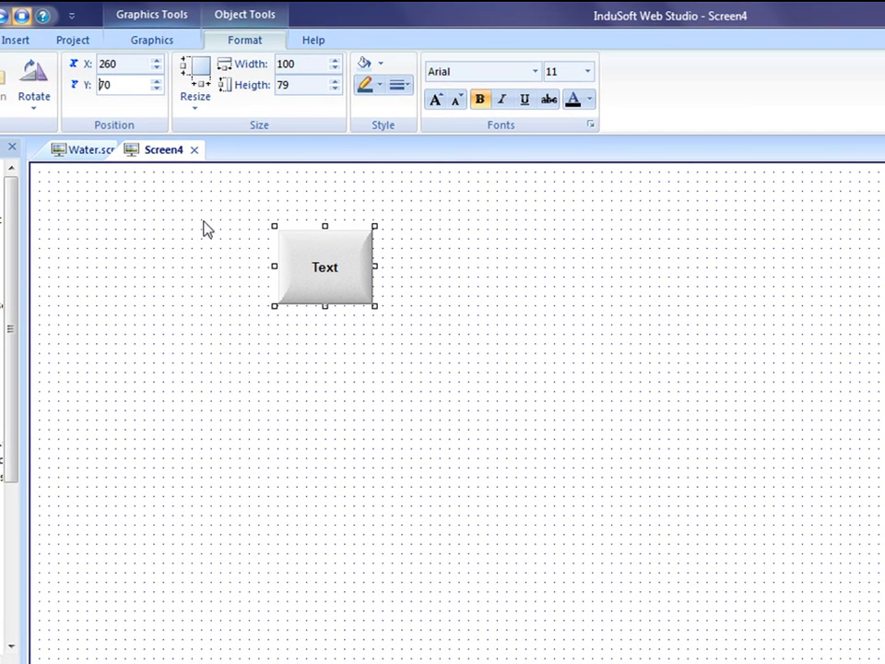
# Draw a rectangle to the left of the Text button.
pyautogui.click(228, 301)
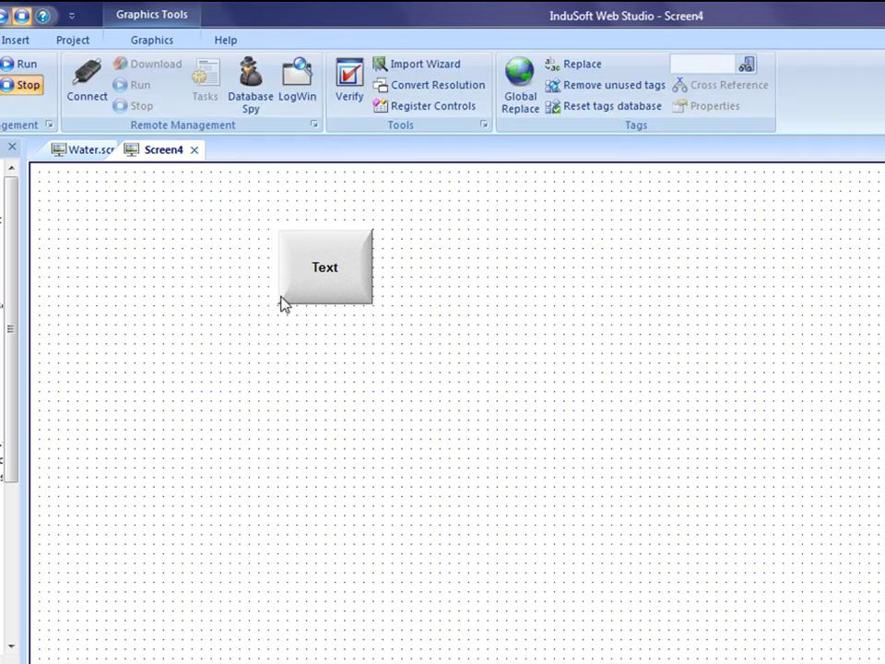
pyautogui.click(135, 42)
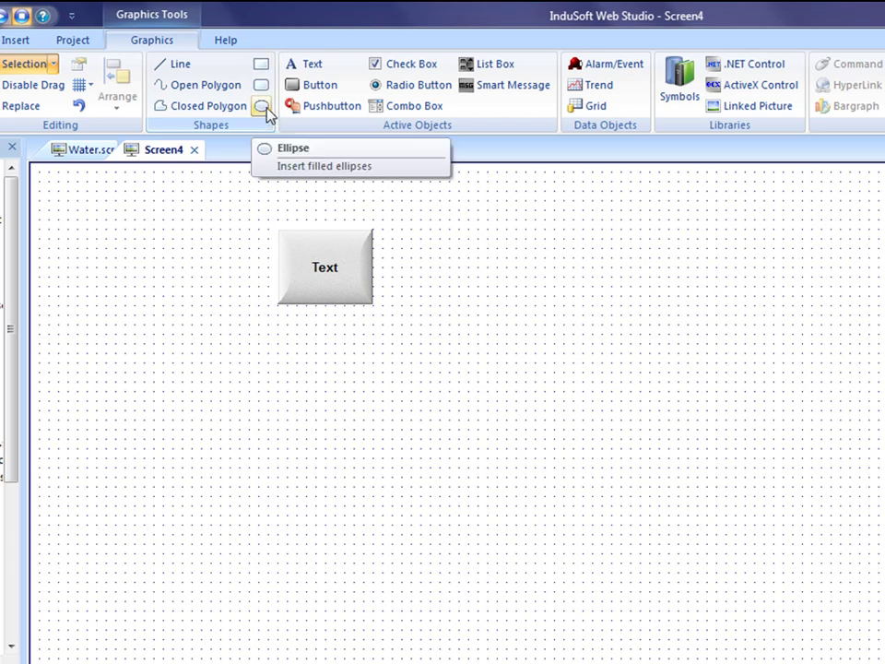
pyautogui.click(264, 66)
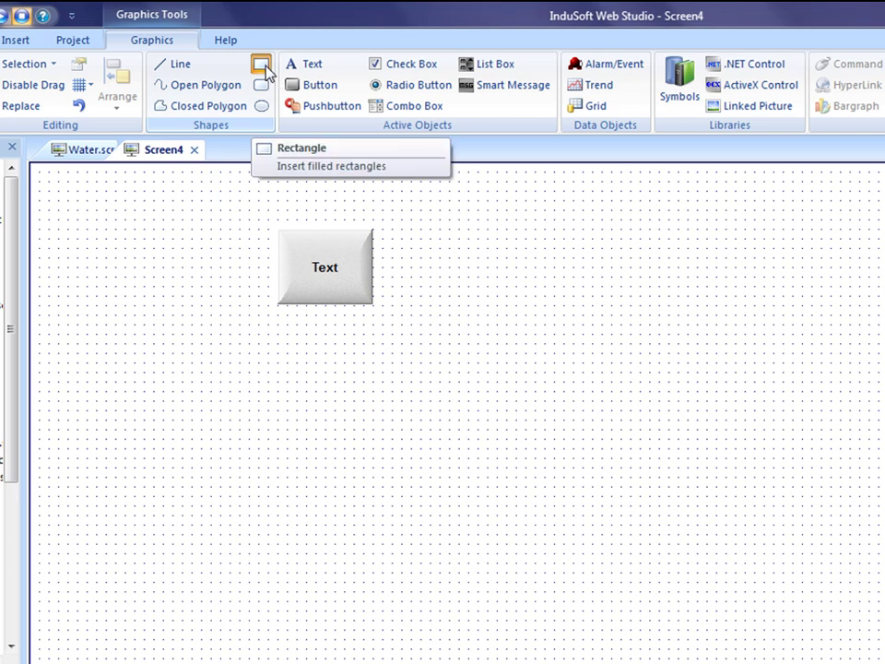
pyautogui.moveTo(139, 272); pyautogui.dragTo(245, 353)
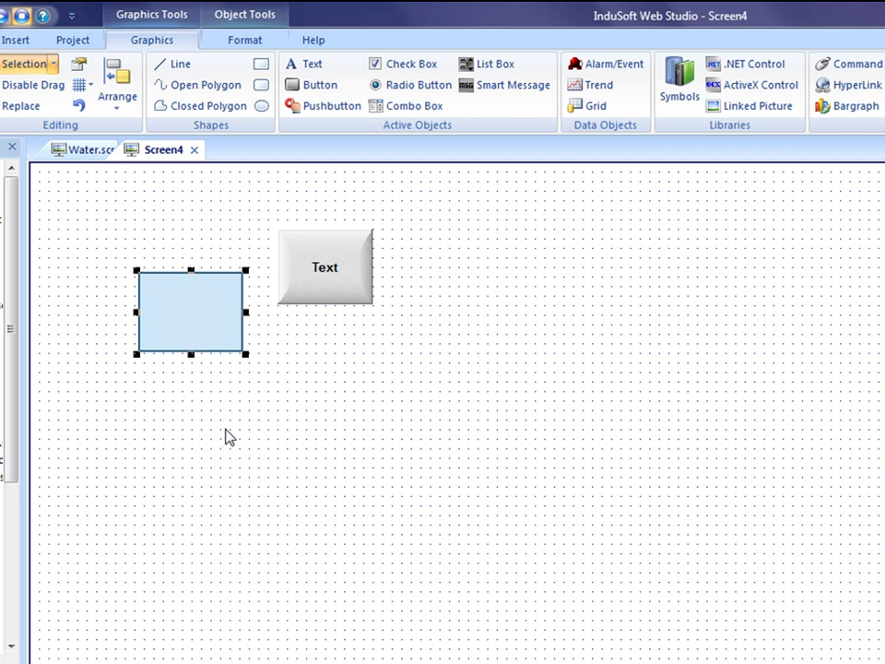
# Square the rectangle with Resize, then set Width and Height to 80.
pyautogui.click(253, 45)
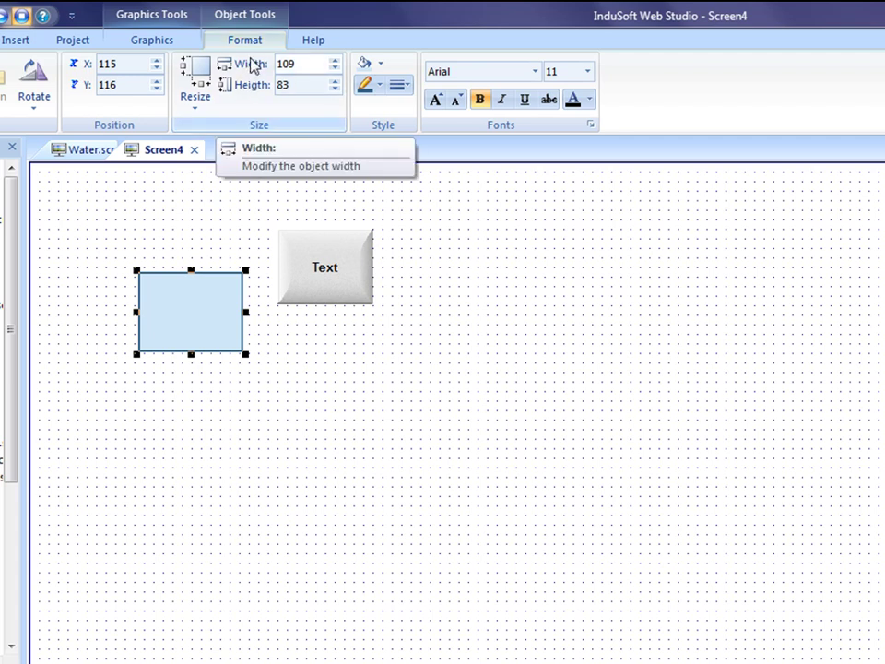
pyautogui.click(202, 81)
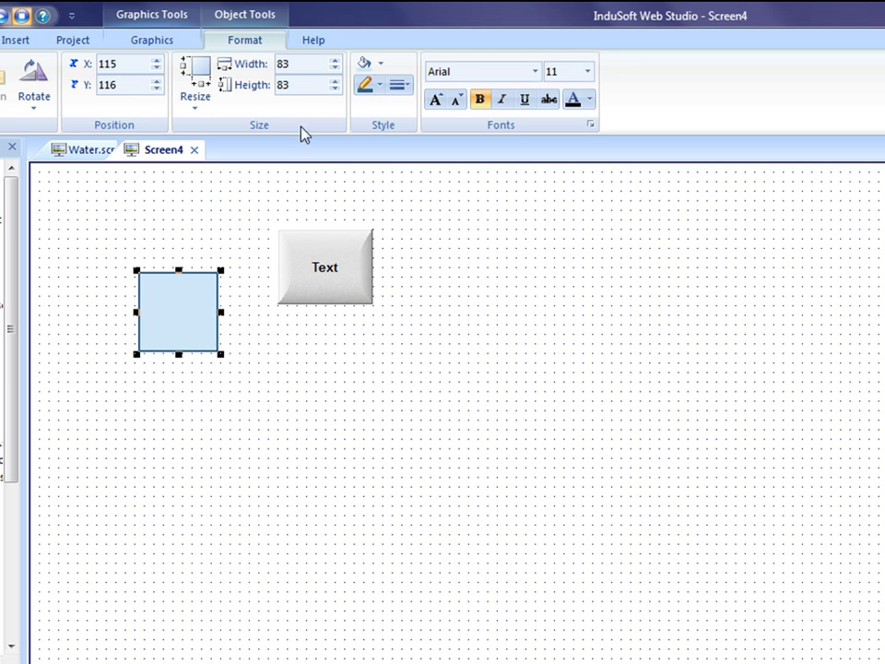
pyautogui.click(335, 69)
pyautogui.click(334, 68)
pyautogui.click(335, 68)
pyautogui.click(335, 90)
pyautogui.click(335, 90)
pyautogui.click(335, 90)
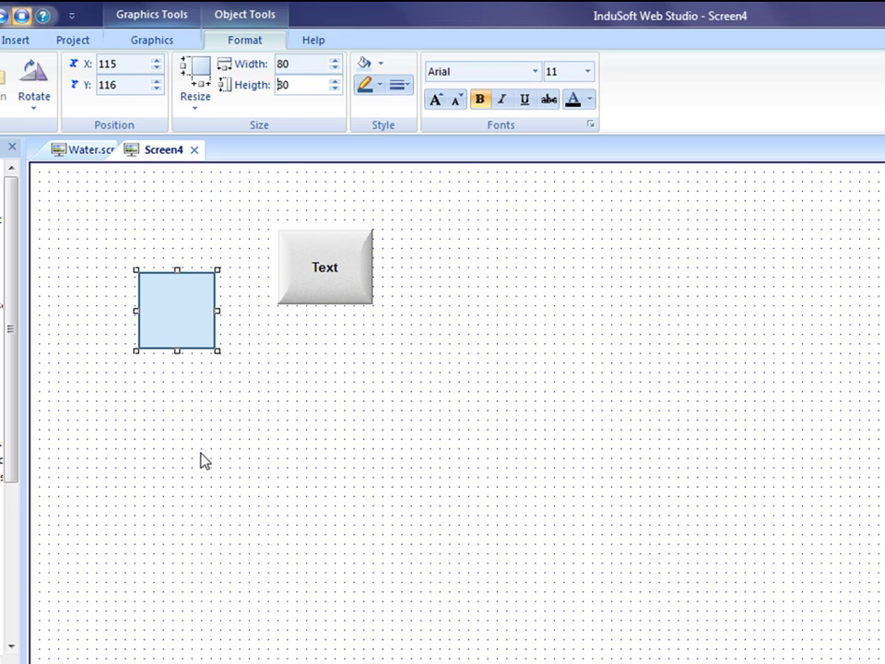
# Draw an ellipse below the Text button and make it an 85 × 85 circle.
pyautogui.click(155, 43)
pyautogui.click(262, 105)
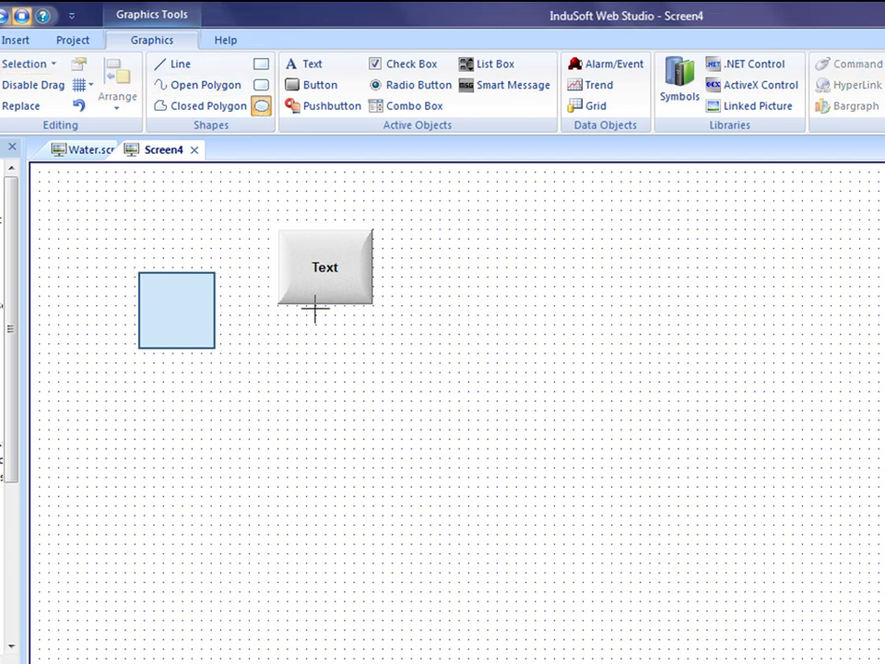
pyautogui.moveTo(306, 330)
pyautogui.mouseDown()
pyautogui.moveTo(395, 415)
pyautogui.moveTo(403, 412)
pyautogui.mouseUp()
pyautogui.click(243, 41)
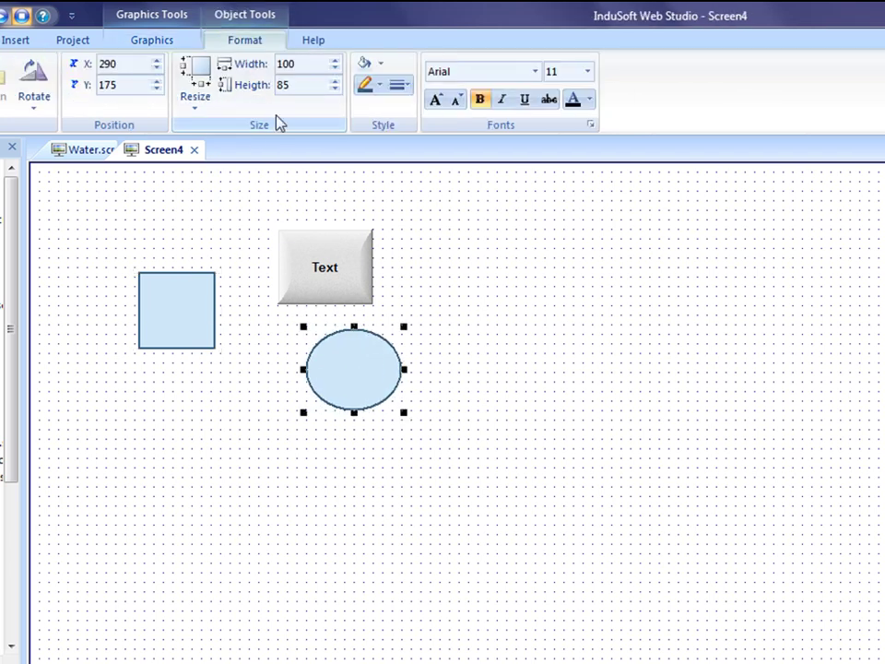
pyautogui.click(207, 83)
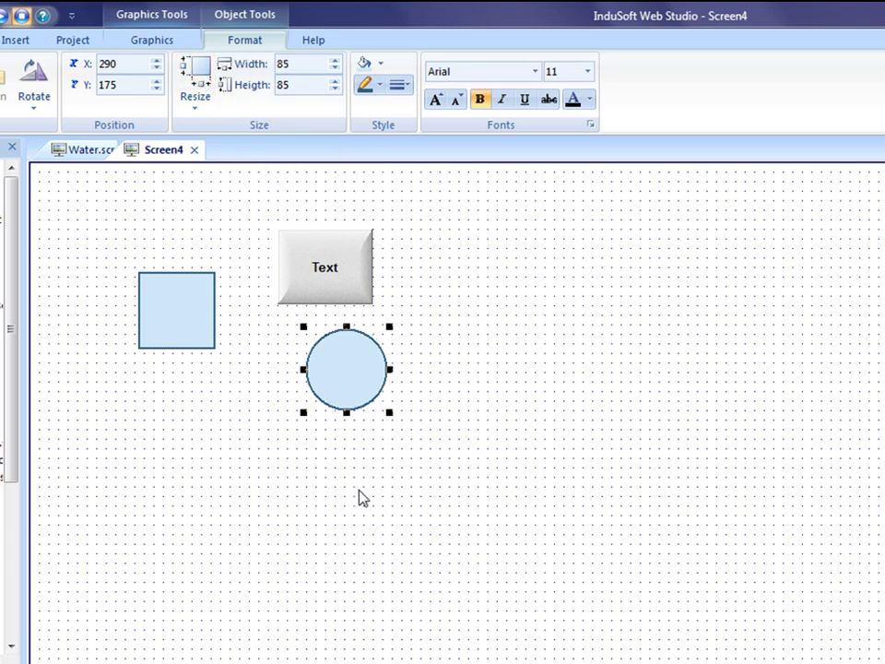
pyautogui.click(196, 105)
pyautogui.click(393, 407)
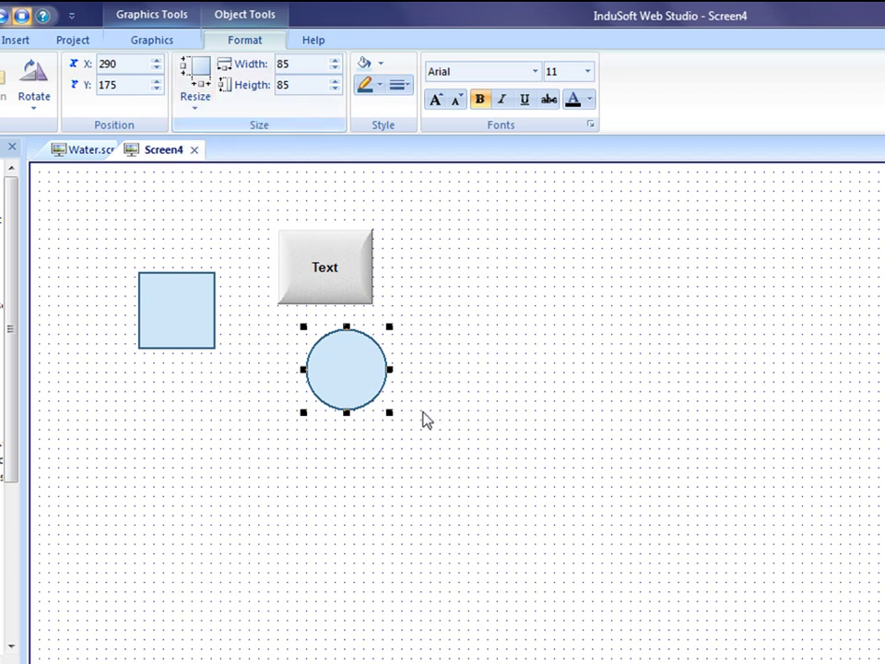
# Resize all three ellipses with Resize Both to match the 85 × 85 circle, and line them up.
pyautogui.moveTo(376, 401); pyautogui.dragTo(664, 400)
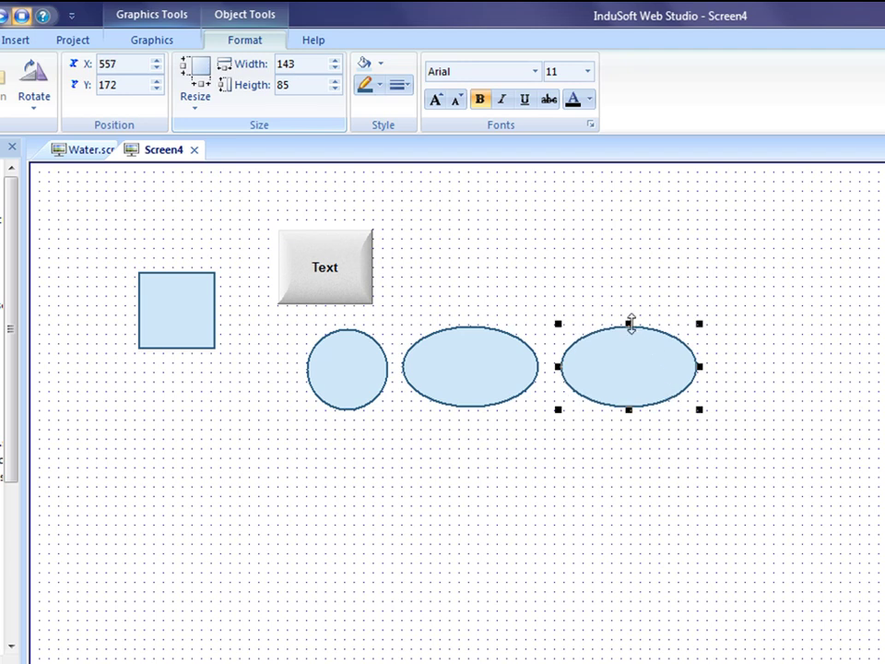
pyautogui.moveTo(628, 322); pyautogui.dragTo(625, 277)
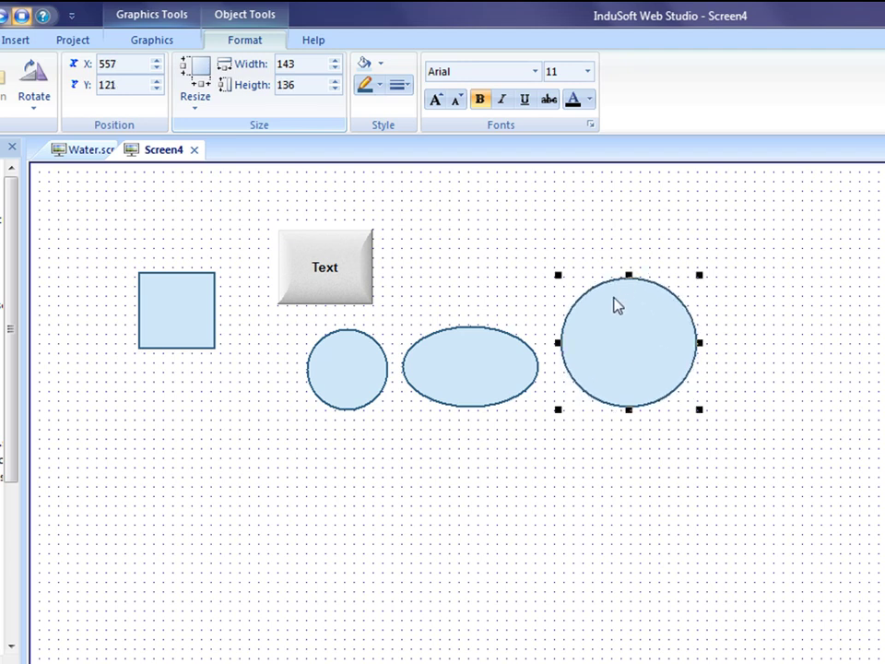
pyautogui.keyDown('shift'); pyautogui.click(460, 390); pyautogui.keyUp('shift')
pyautogui.keyDown('shift'); pyautogui.click(369, 400); pyautogui.keyUp('shift')
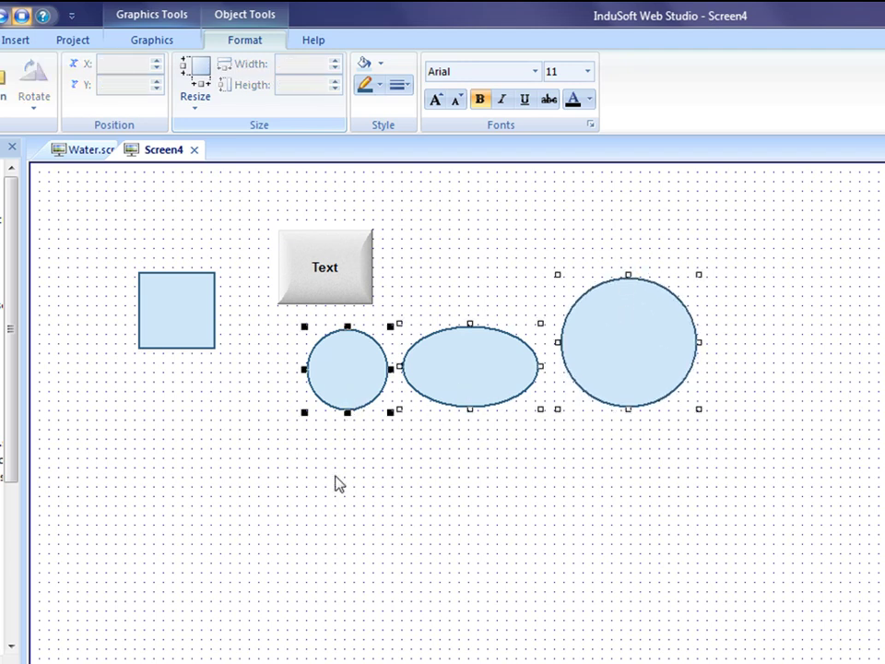
pyautogui.click(194, 107)
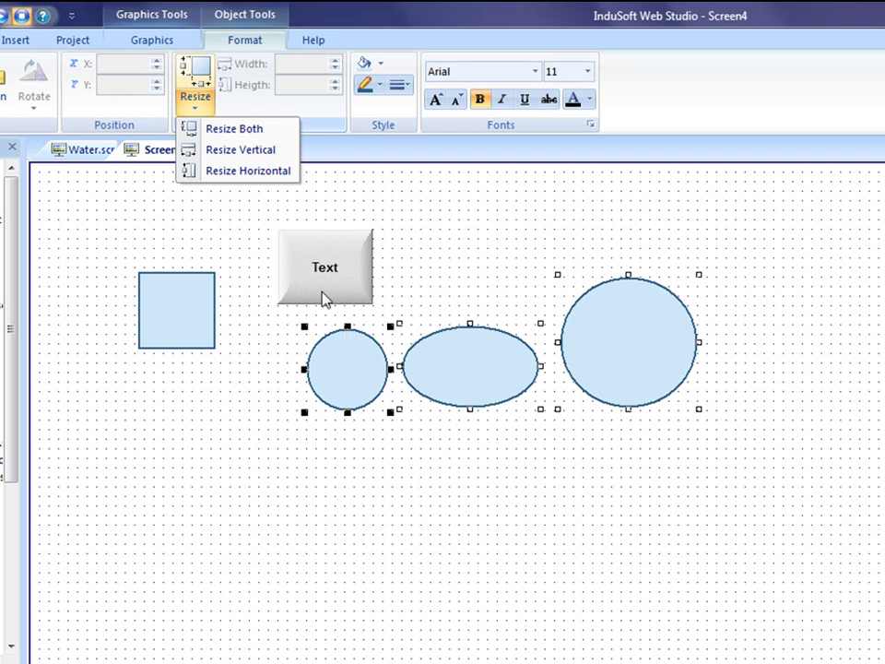
pyautogui.click(229, 134)
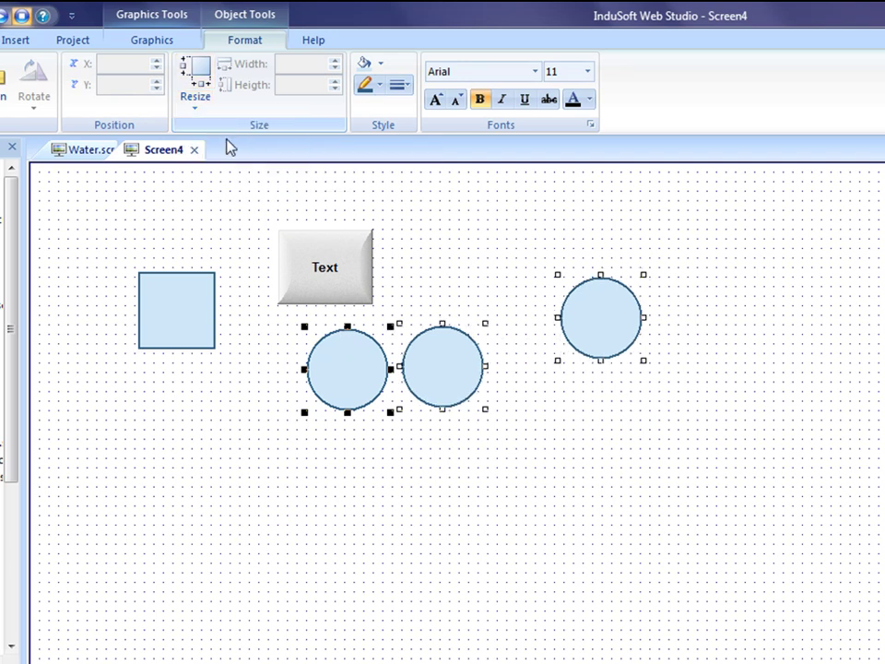
pyautogui.click(579, 363)
pyautogui.moveTo(585, 337); pyautogui.dragTo(512, 380)
pyautogui.click(460, 386)
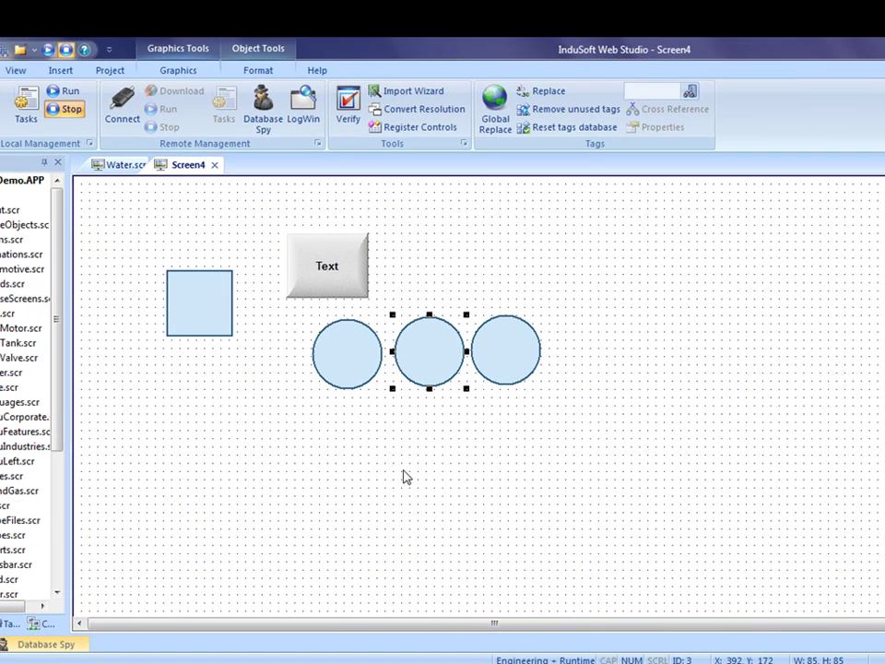